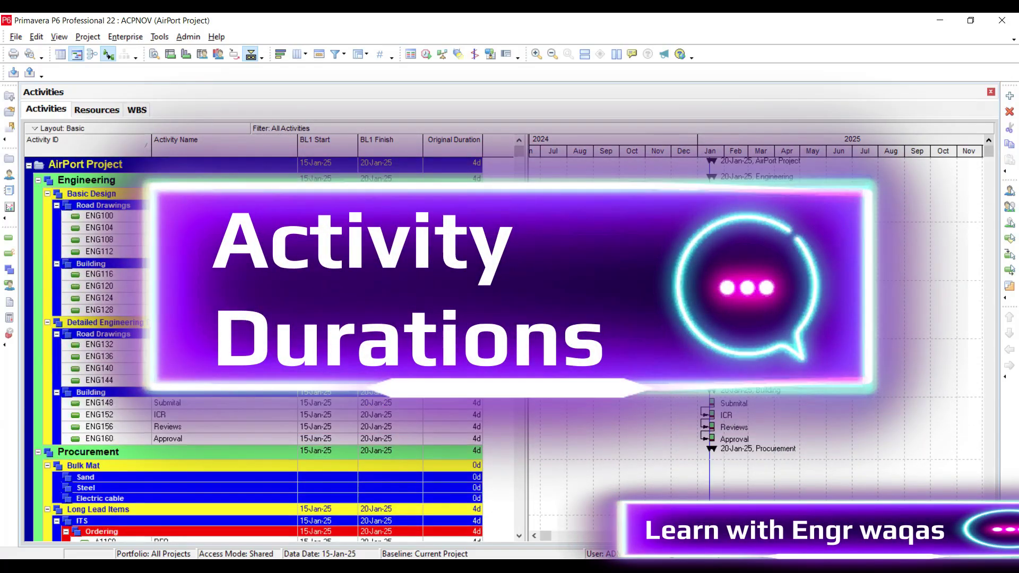
- Select ENG100 and ENG104, then scroll to the Construction section and select Earth work A1250
click(99, 215)
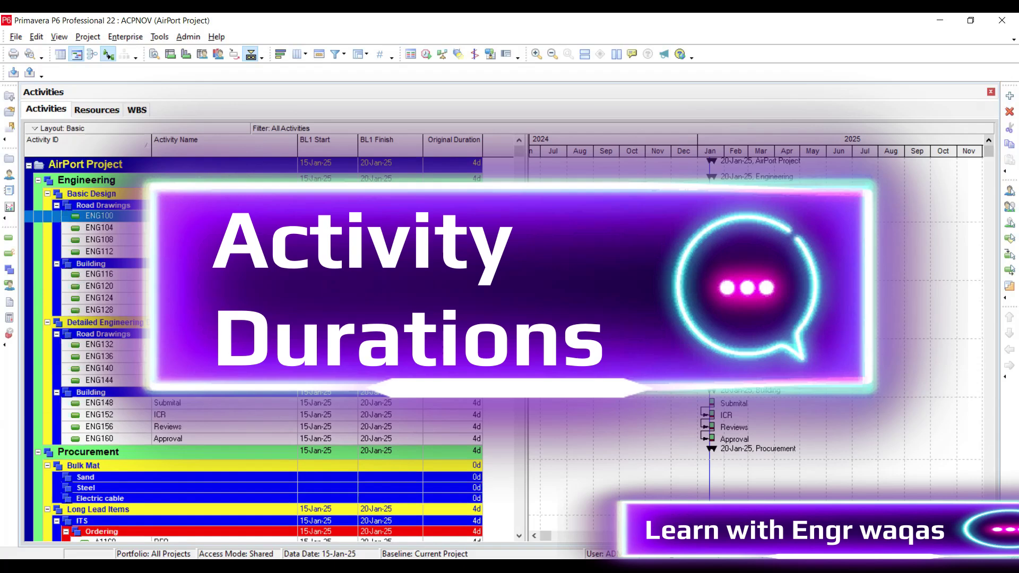
click(99, 228)
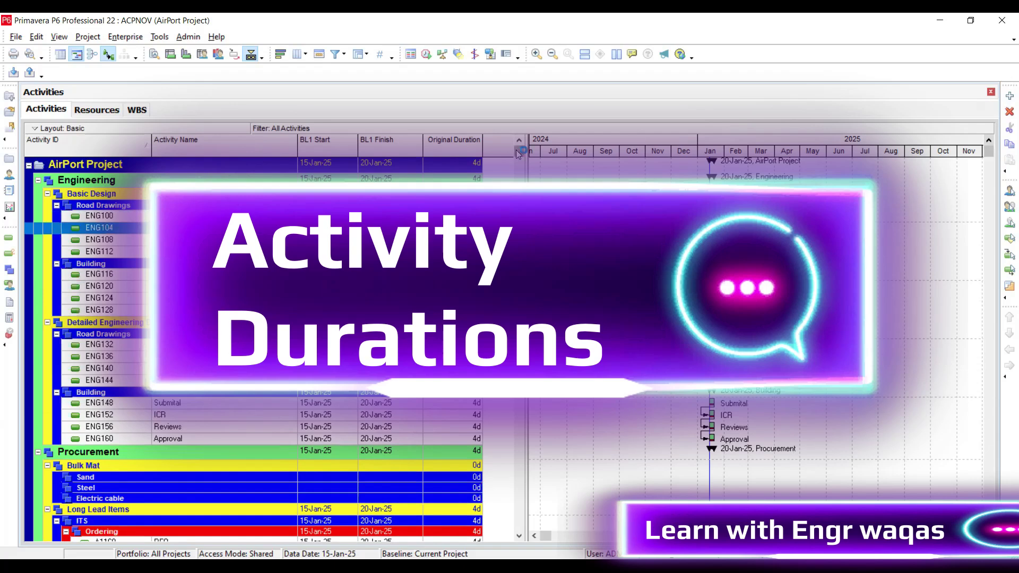
drag(520, 151, 520, 449)
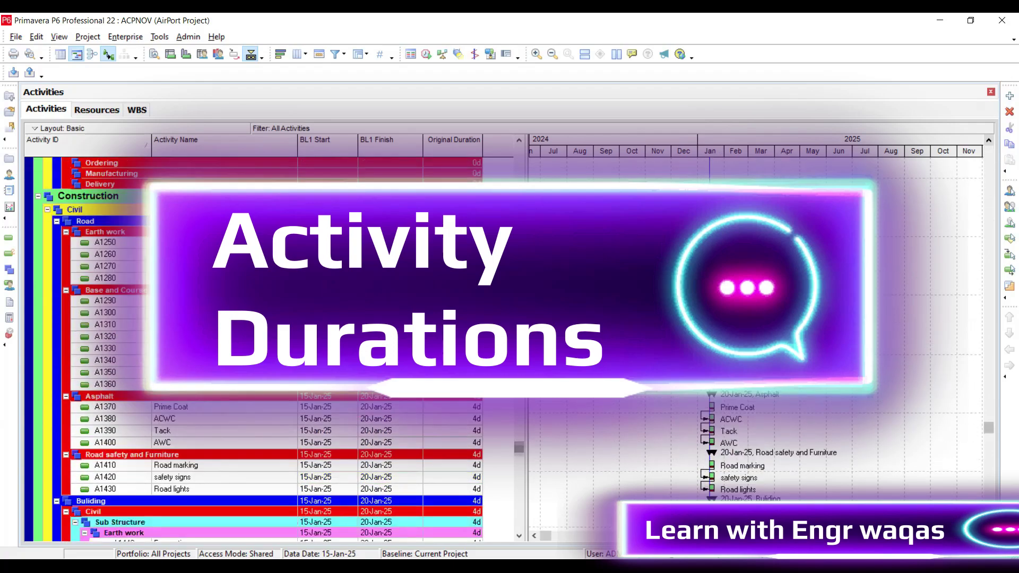
click(105, 242)
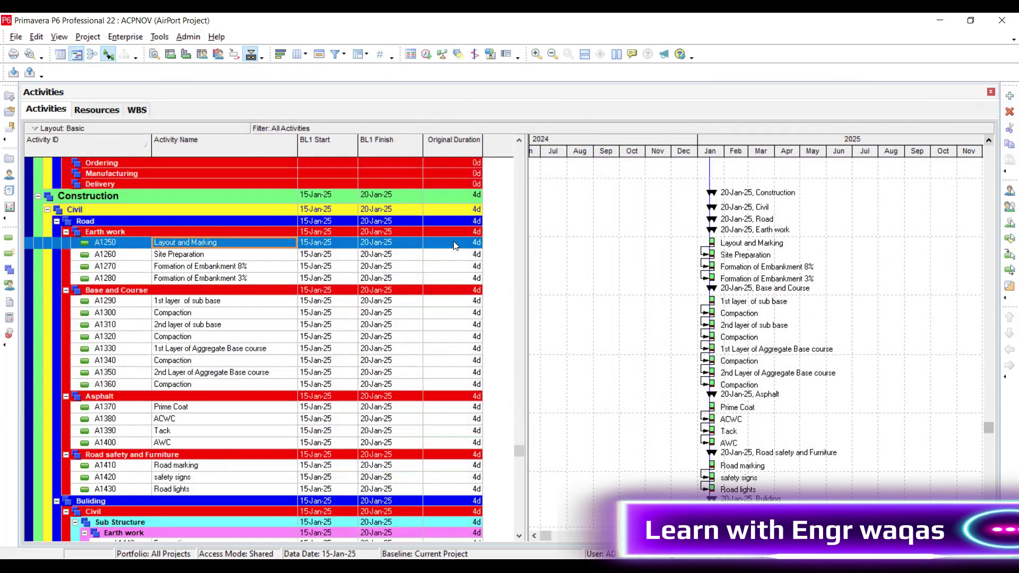
- Change A1250 Layout and Marking's Original Duration to 10d and A1260 Site Preparation's to 20d
click(454, 243)
click(454, 243)
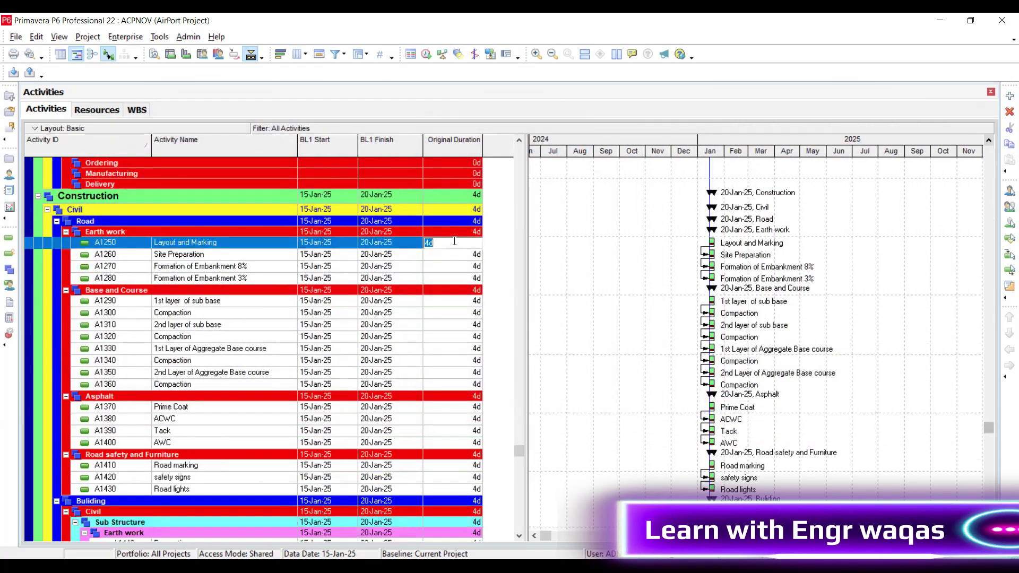
text(10)
key(Return)
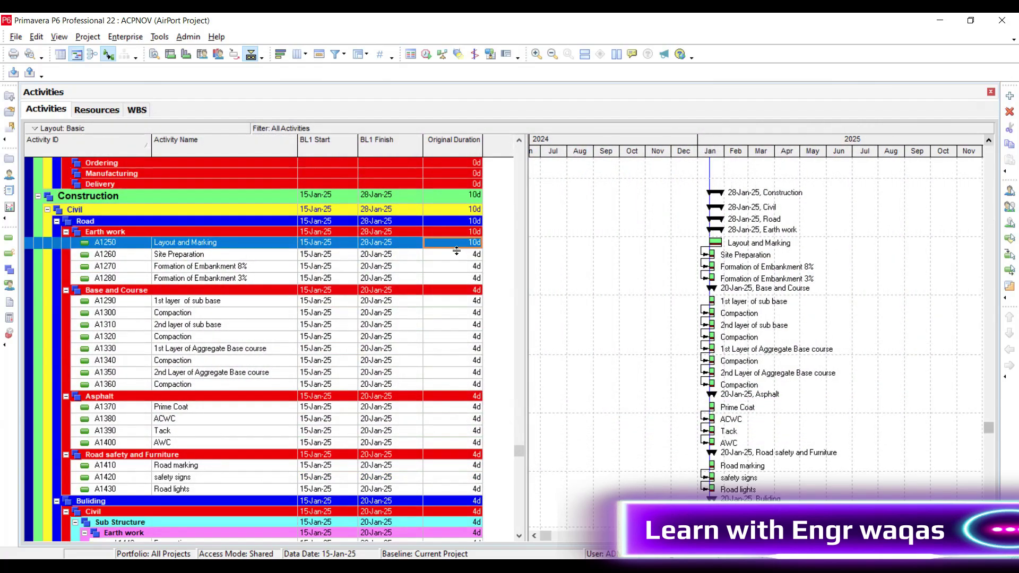
click(462, 257)
click(462, 258)
text(20)
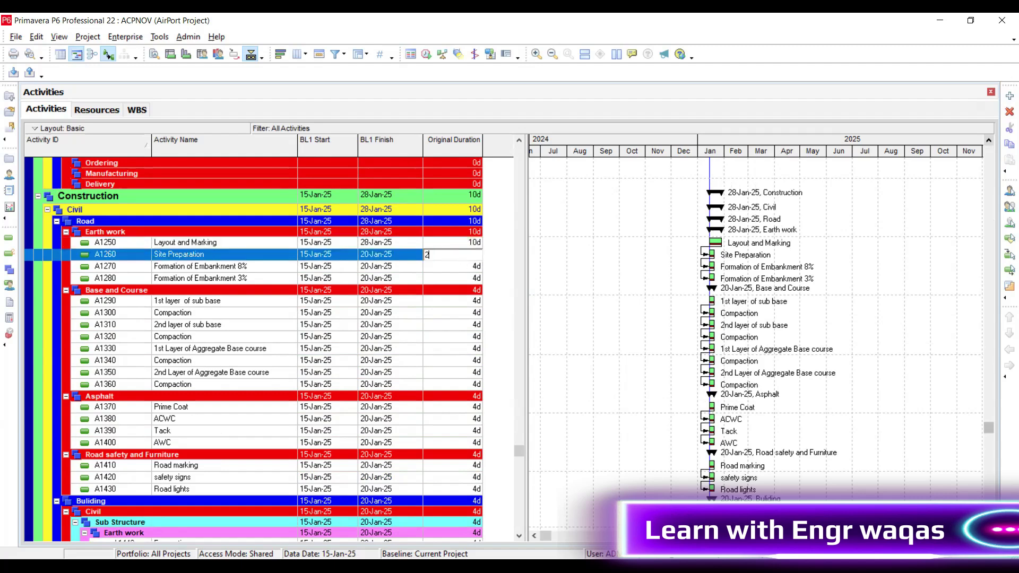
key(Return)
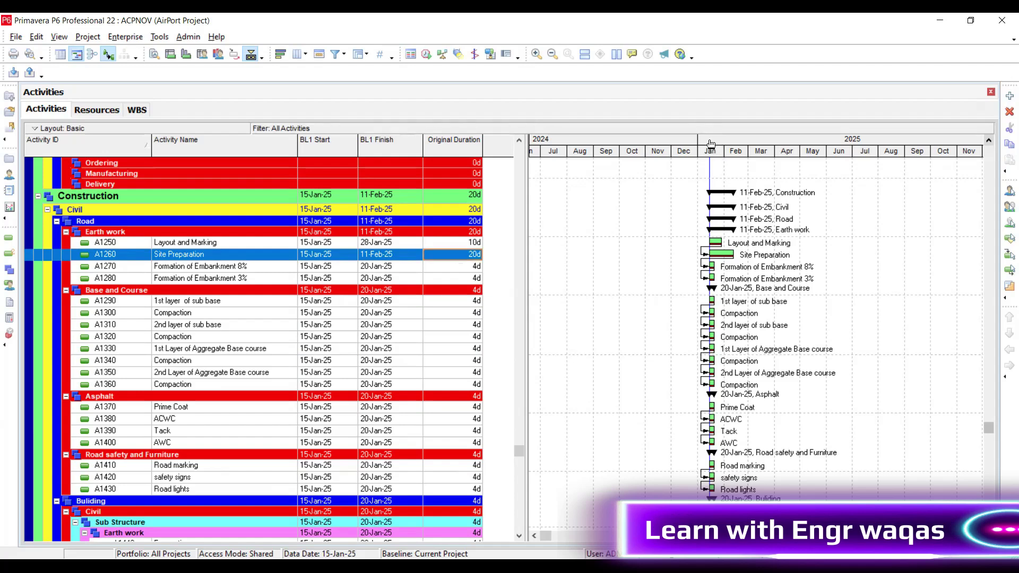
drag(711, 144, 991, 139)
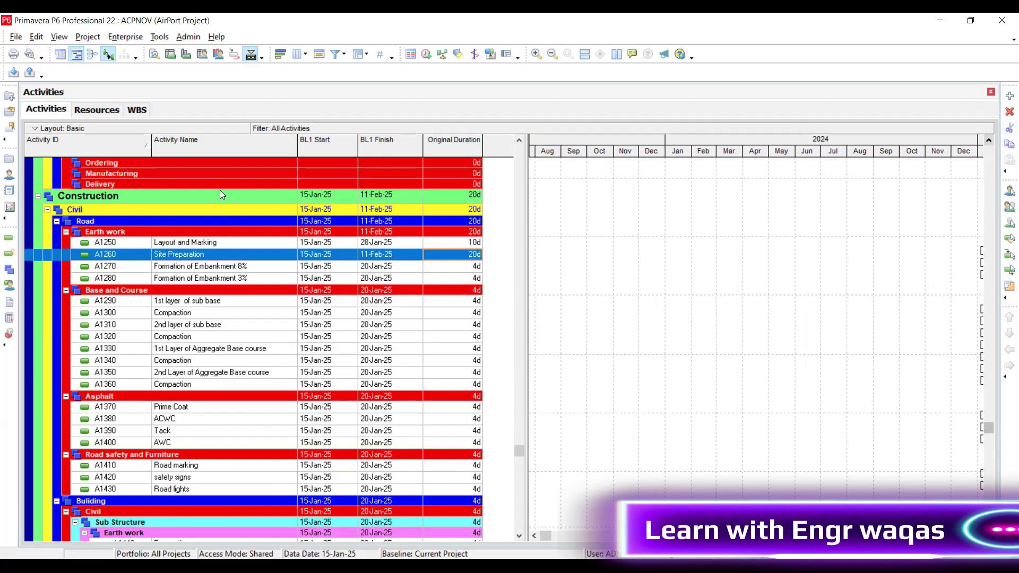
- Add a Gantt note reading 'Project schedule / Baseline / Submit / client' and circle A1260's 20d
click(592, 210)
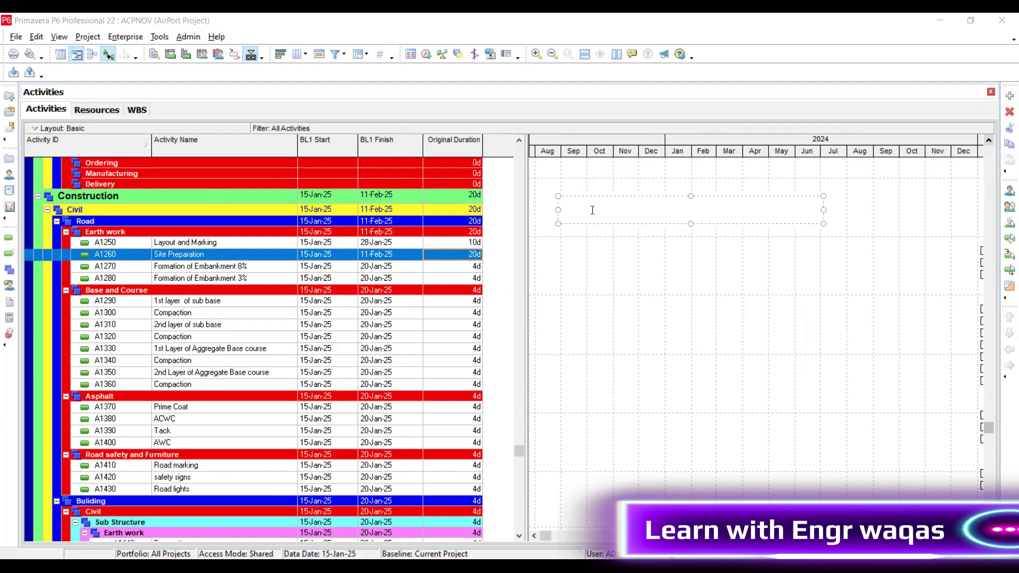
text(Project schedule)
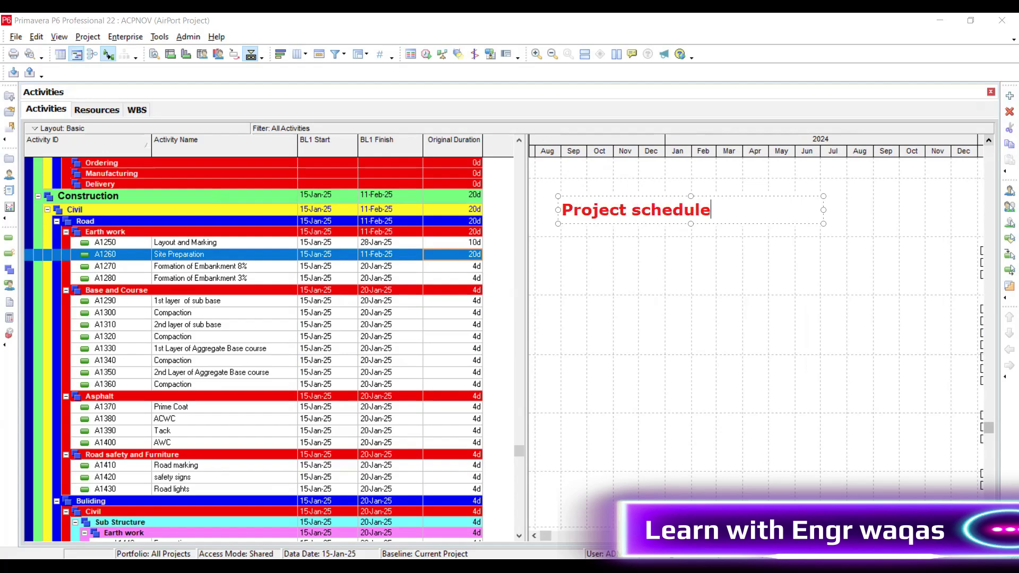
key(Return)
text(Baseline)
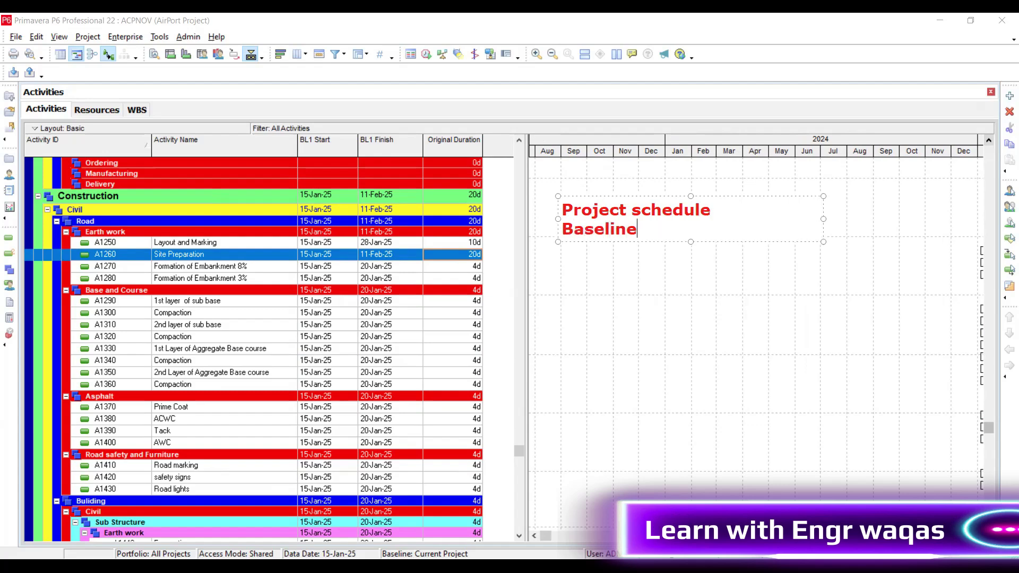
key(Return)
key(Return)
text(Submit)
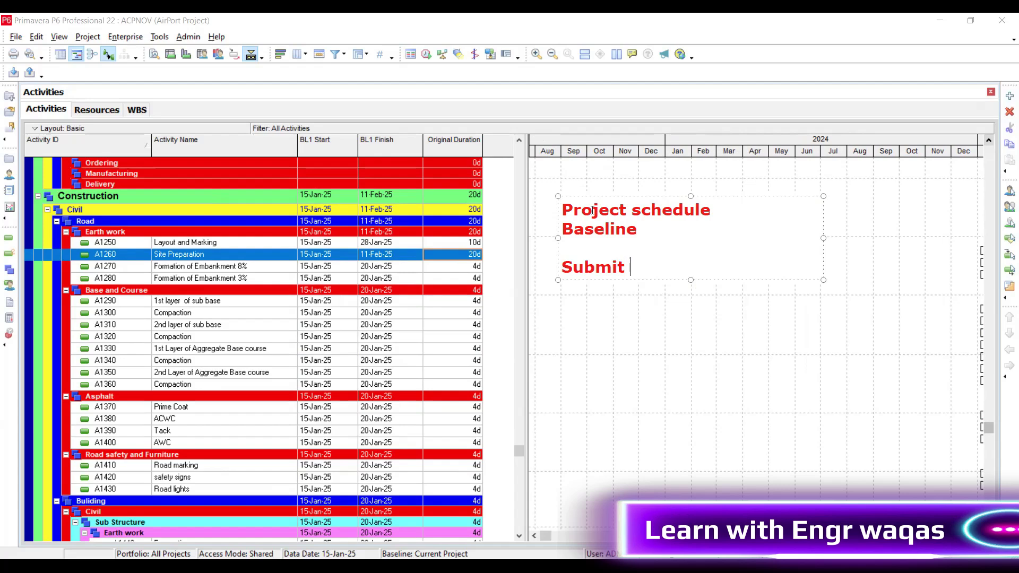
key(Return)
key(Return)
text(client)
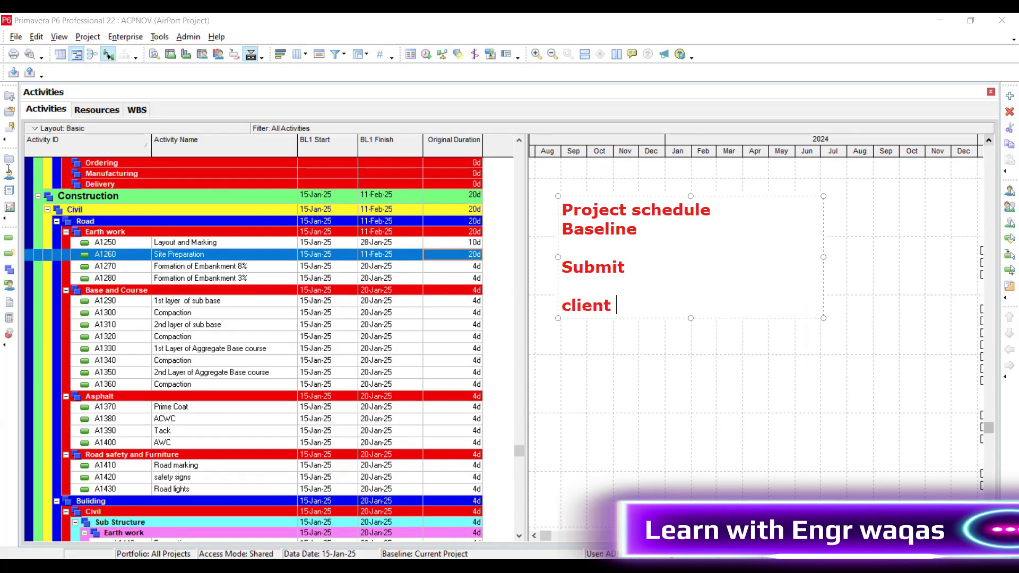
click(613, 342)
drag(484, 251, 466, 249)
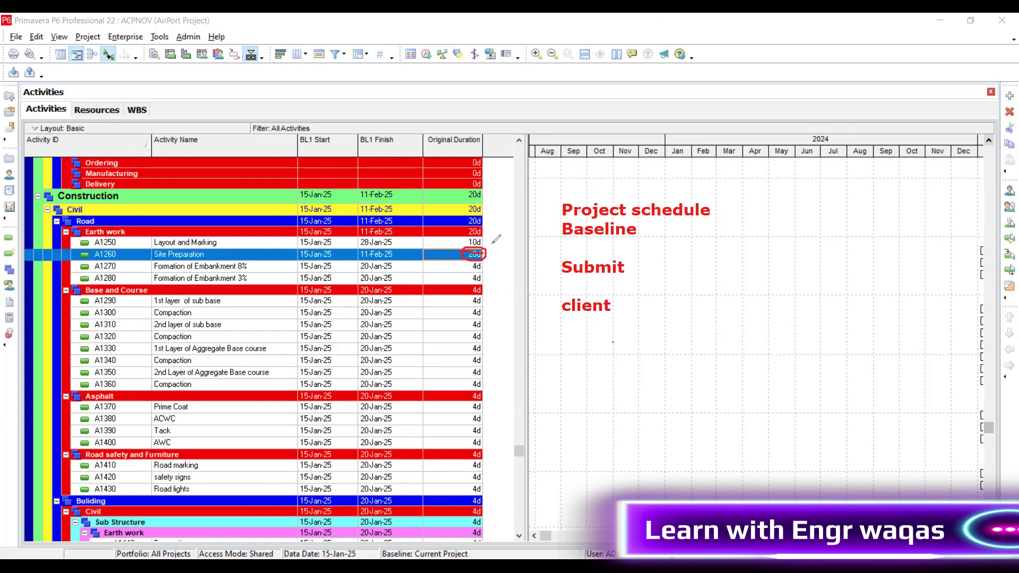
- Circle A1250's 10d duration, tick the 1st layer of sub base row, then erase the ink
mouse_move(487, 236)
mouse_down()
mouse_move(459, 243)
mouse_move(489, 240)
mouse_up()
drag(224, 244, 223, 257)
drag(232, 300, 258, 303)
key(e)
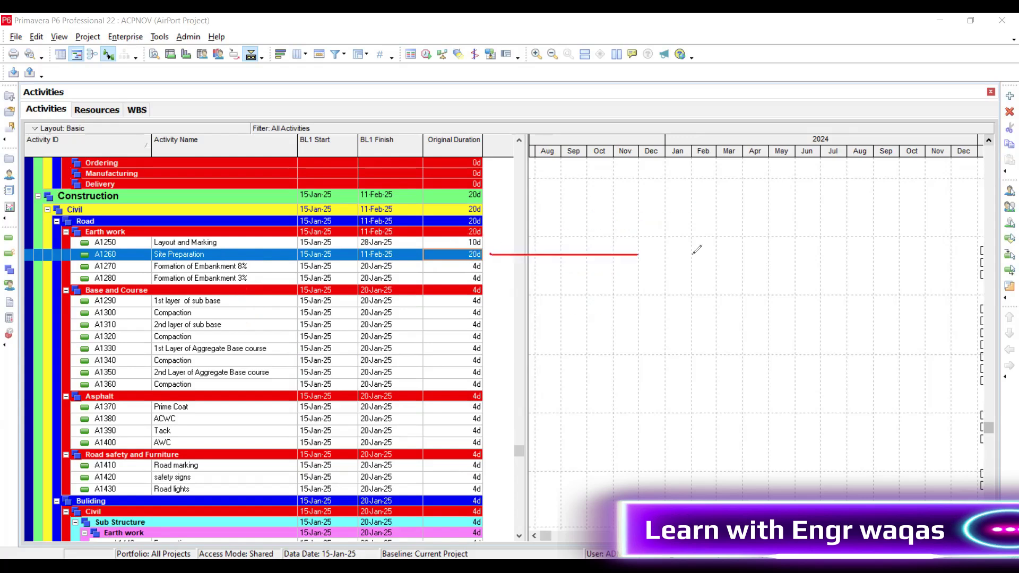
- Sketch the 10 × 5 = 50, 40 calculation along row A1260, then clear the ink
mouse_move(699, 256)
mouse_down()
mouse_move(491, 254)
mouse_move(508, 265)
mouse_move(489, 254)
mouse_up()
mouse_move(707, 234)
mouse_down()
mouse_move(710, 248)
mouse_move(728, 248)
mouse_up()
mouse_move(721, 241)
mouse_down()
mouse_move(721, 267)
mouse_move(737, 245)
mouse_up()
mouse_move(563, 234)
mouse_down()
mouse_move(563, 256)
mouse_move(576, 241)
mouse_up()
drag(625, 225, 622, 247)
mouse_move(632, 220)
mouse_down()
mouse_move(658, 234)
mouse_move(641, 221)
mouse_up()
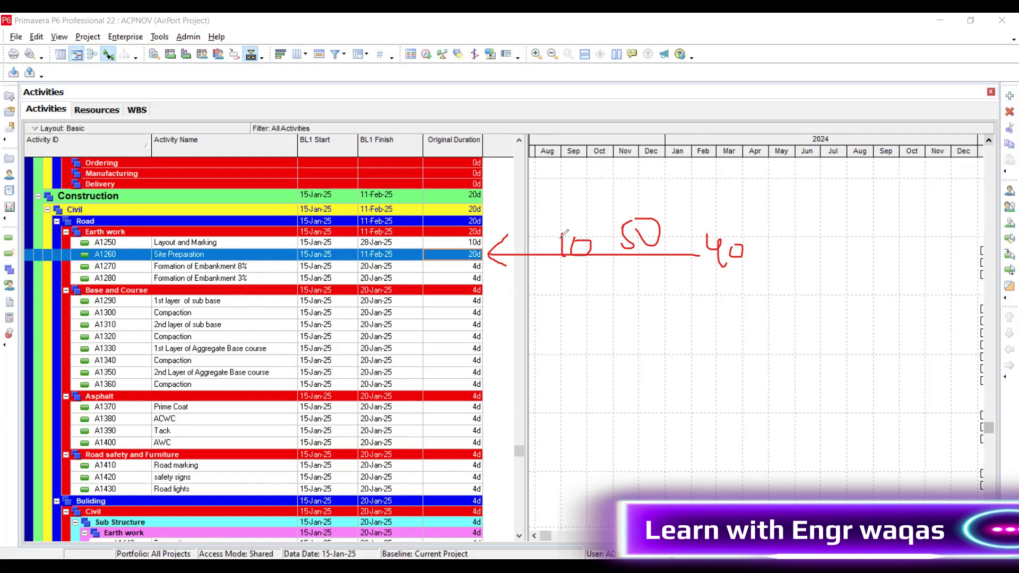
click(614, 234)
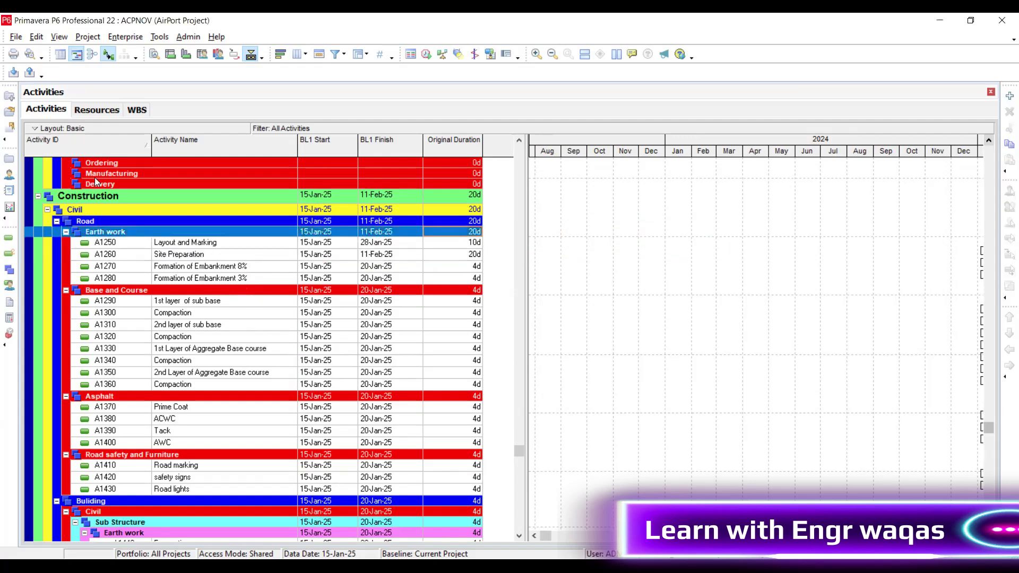
- Write a red note: 'EStimate Activity Duration', 'WORK QUANTUM', then 'Excavation - 12000 cm'
click(576, 233)
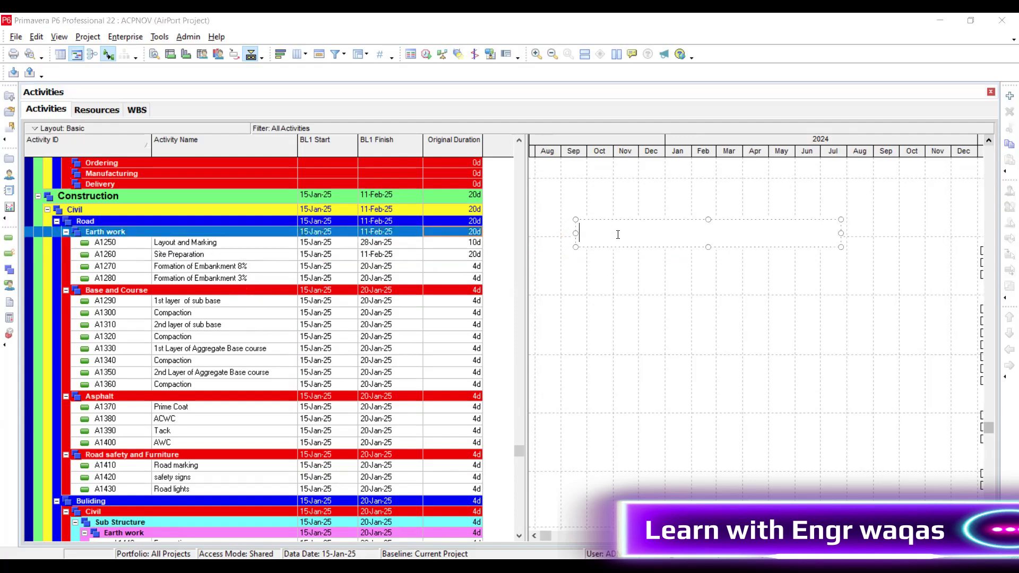
text(EStimate Activi)
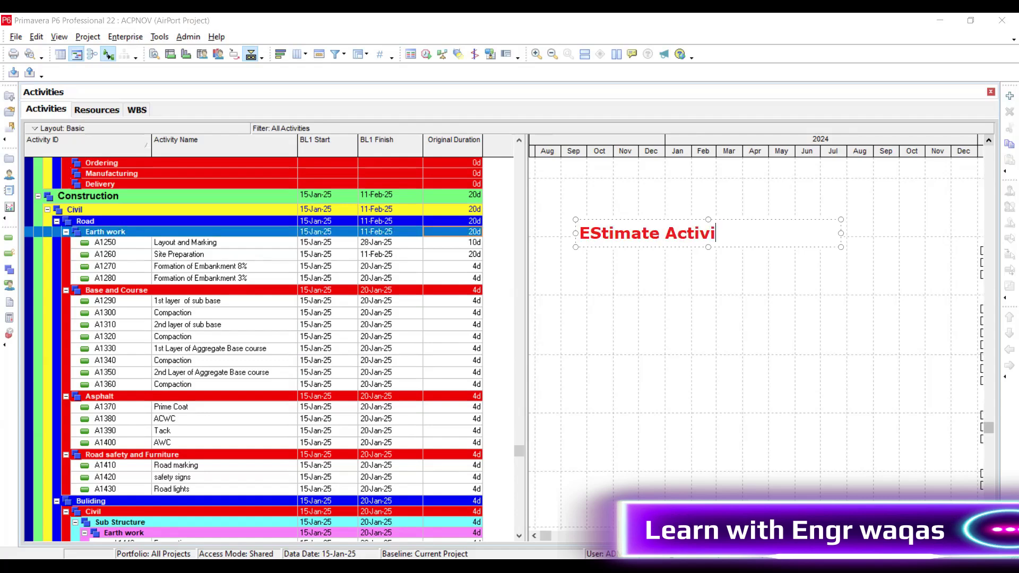
text(ty Durati)
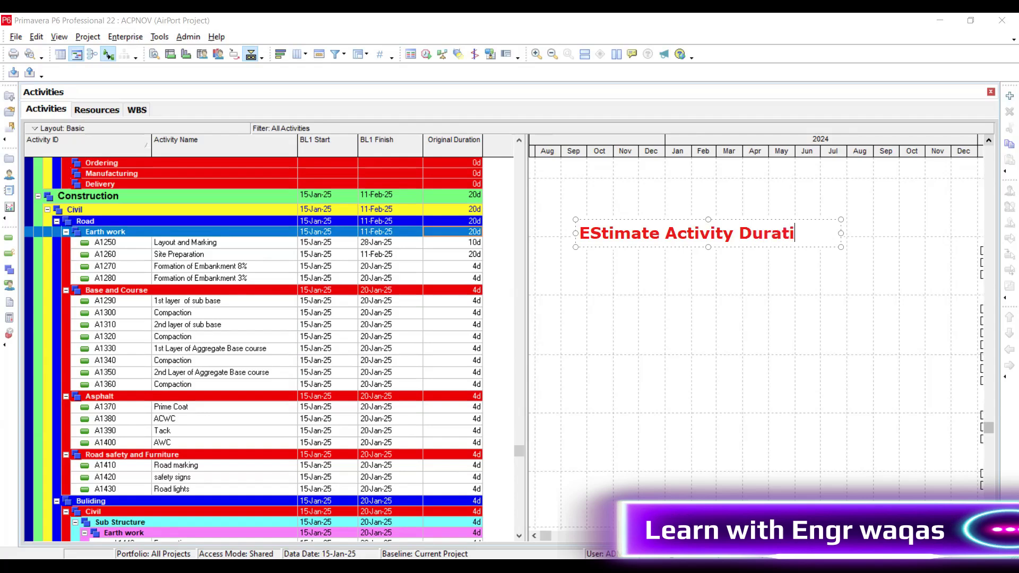
text(on)
key(Return)
text(WO)
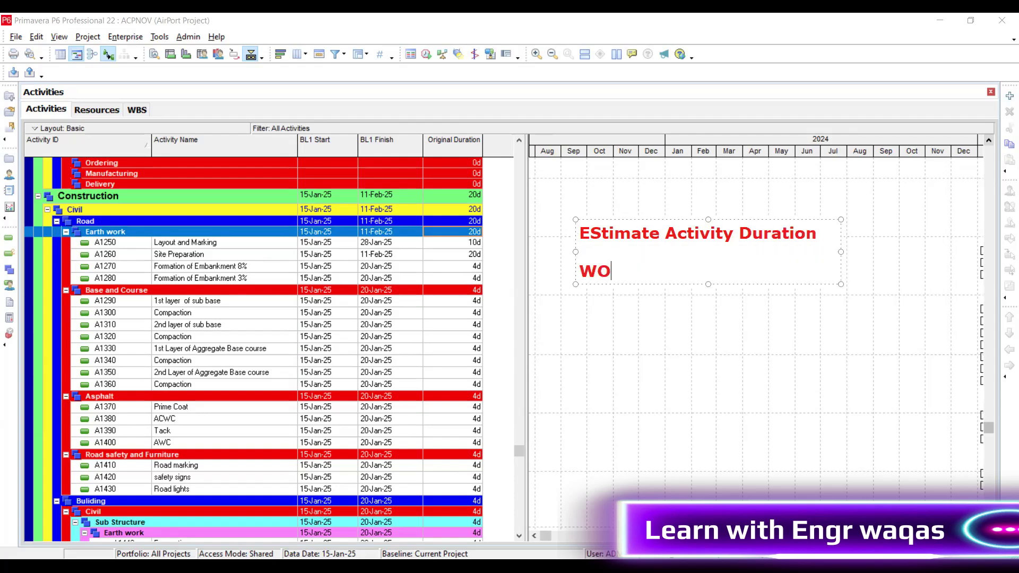
text(RK QUANTUM)
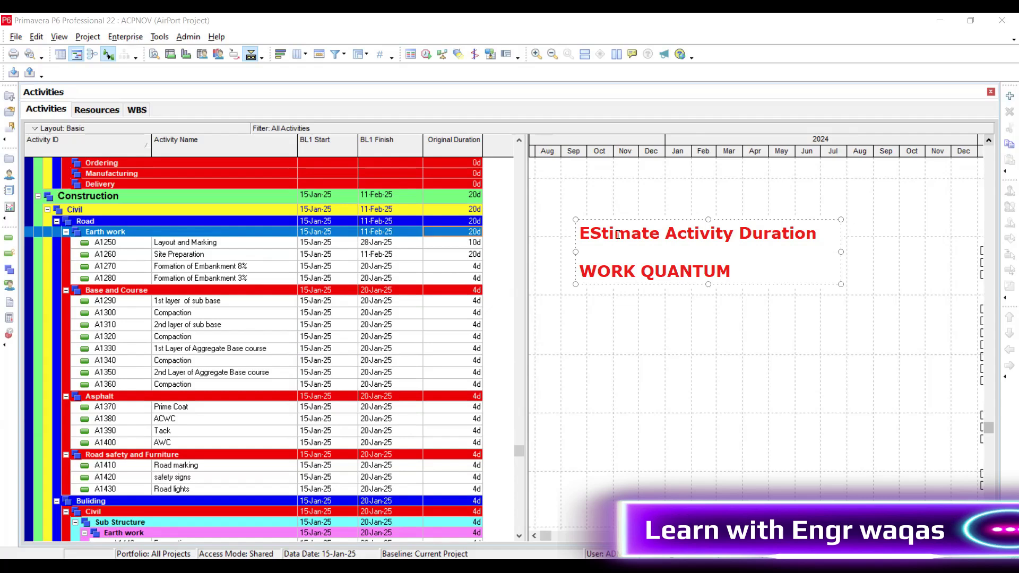
key(Return)
key(Return)
text(Ex)
key(BackSpace)
key(BackSpace)
text(FOE)
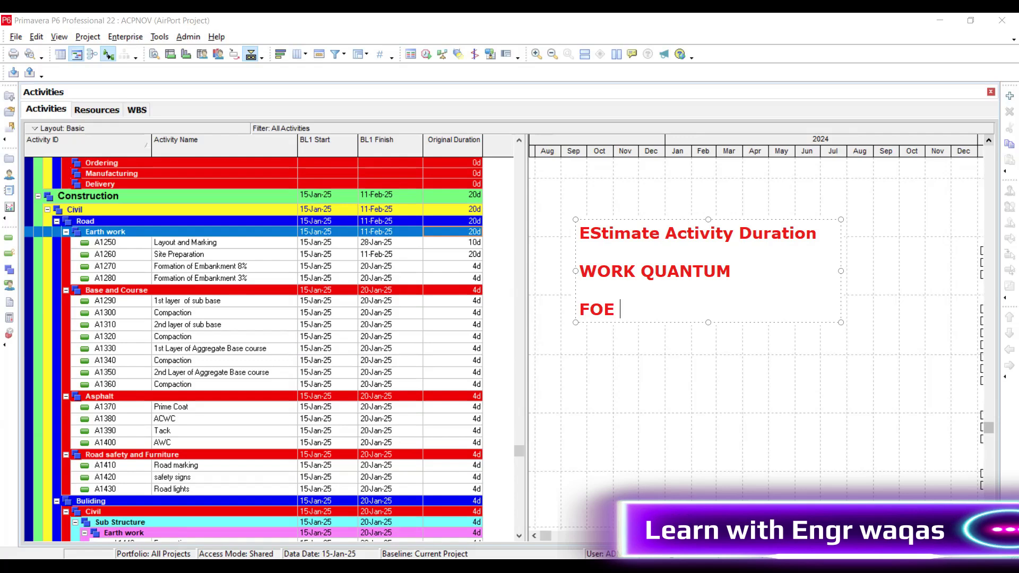
key(BackSpace)
key(BackSpace)
key(BackSpace)
key(BackSpace)
text(Excavation -)
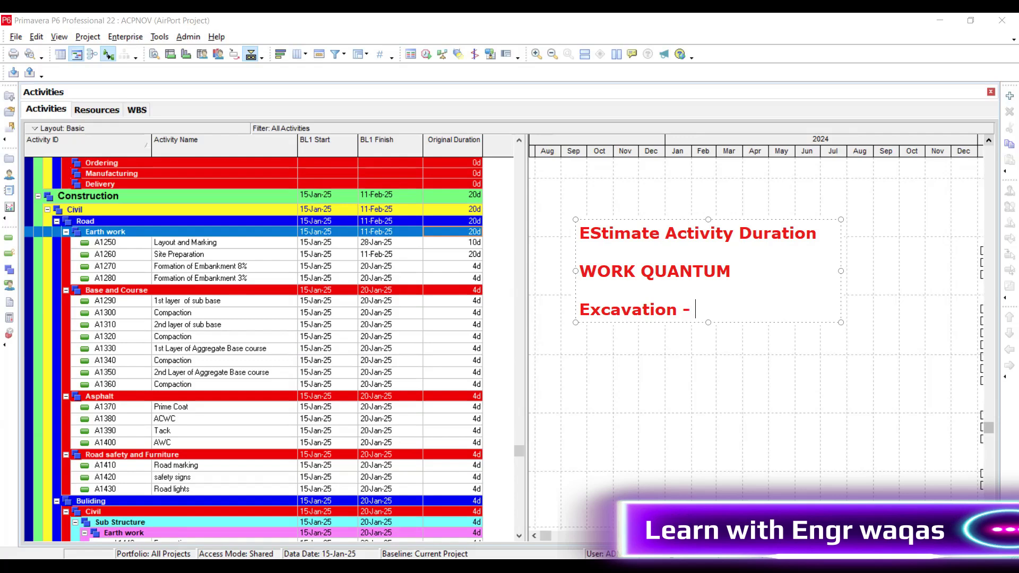
text(12000)
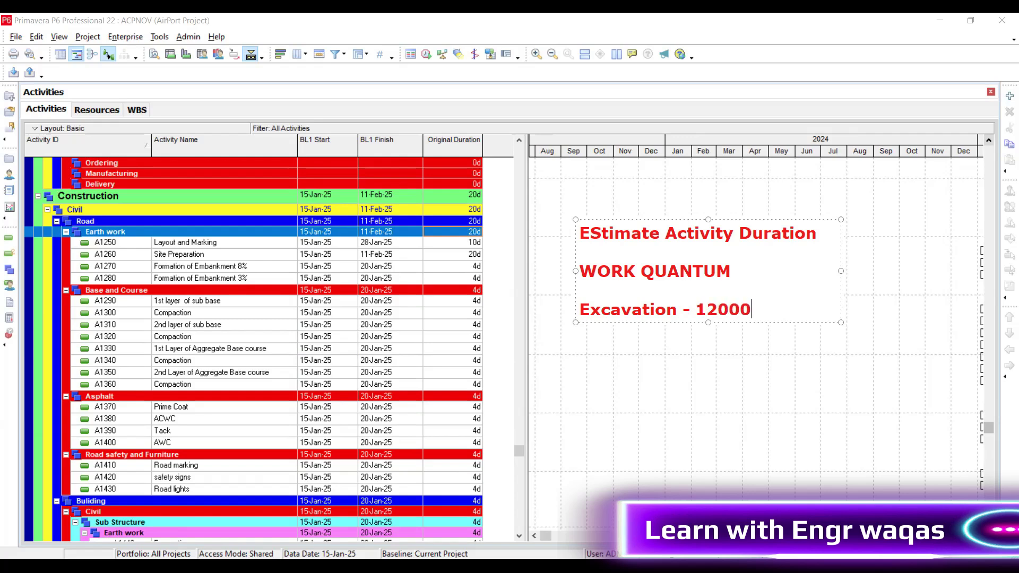
text( cm)
- Circle the Excavation - 12000 cm line with an arrow and underline Duration
mouse_move(593, 292)
mouse_down()
mouse_move(586, 320)
mouse_move(802, 317)
mouse_move(726, 281)
mouse_move(578, 297)
mouse_up()
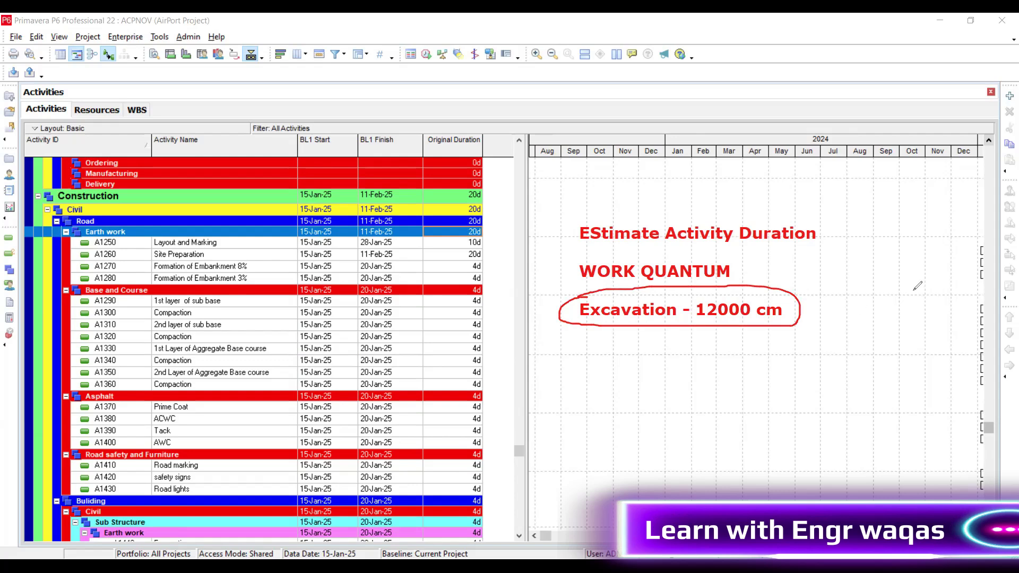
mouse_move(913, 291)
mouse_down()
mouse_move(806, 312)
mouse_move(811, 303)
mouse_up()
drag(742, 247, 814, 243)
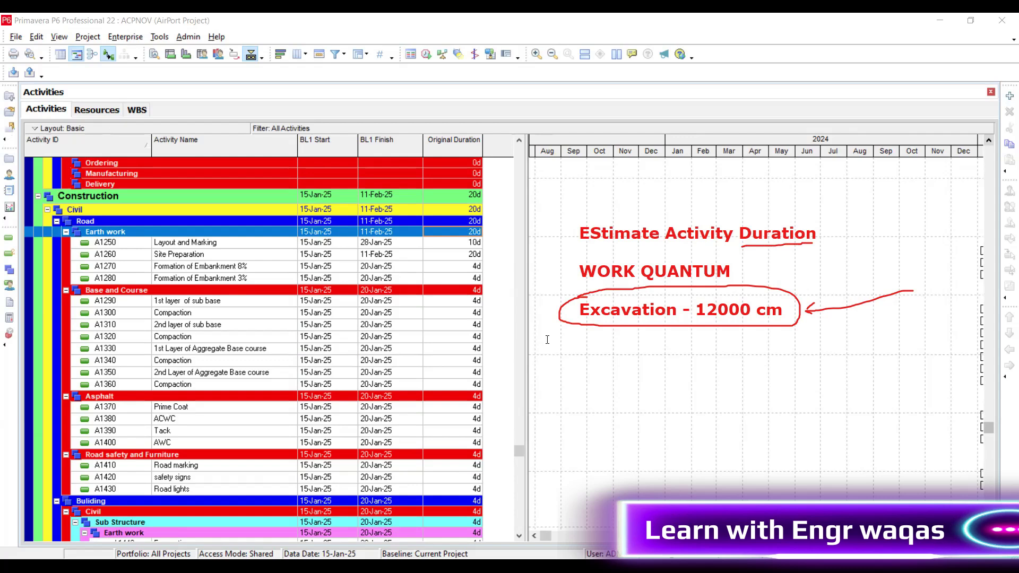
- Add a note 'Productivity / Work done in unit time' and arrow it from the embankment rows
click(570, 355)
text(Productivity)
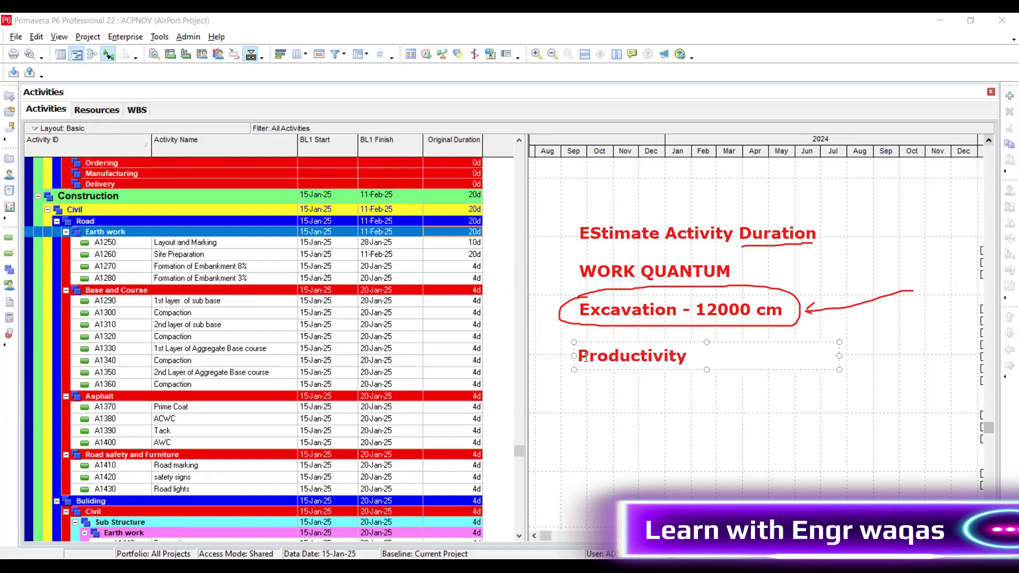
key(Return)
key(Return)
text(Work don)
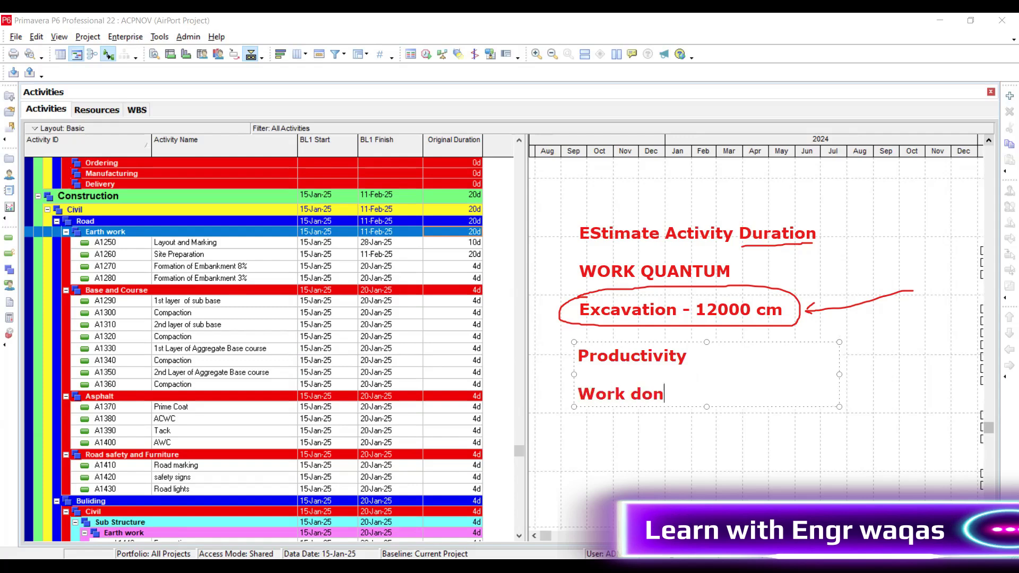
text(e in unit time)
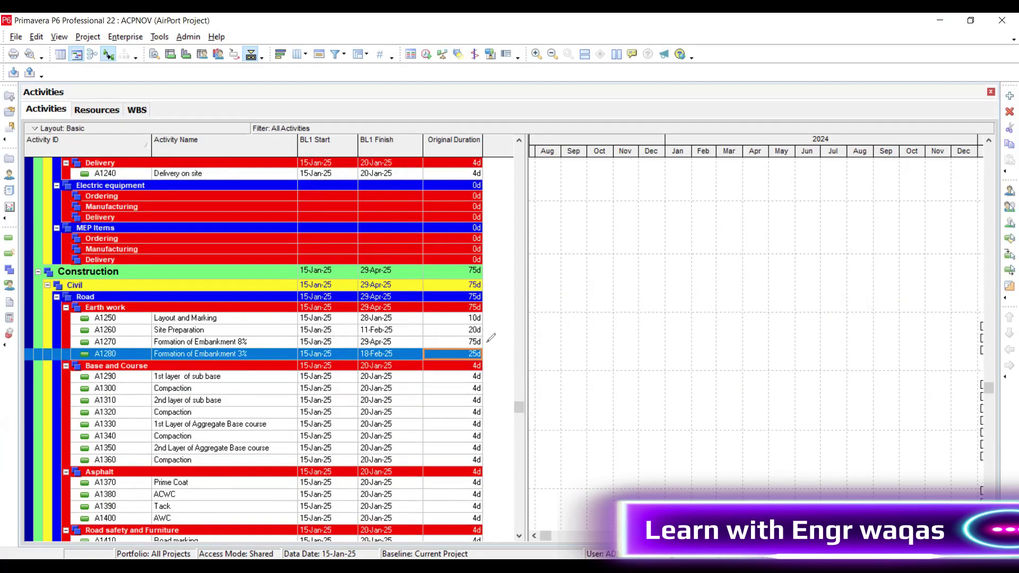
drag(487, 342, 596, 324)
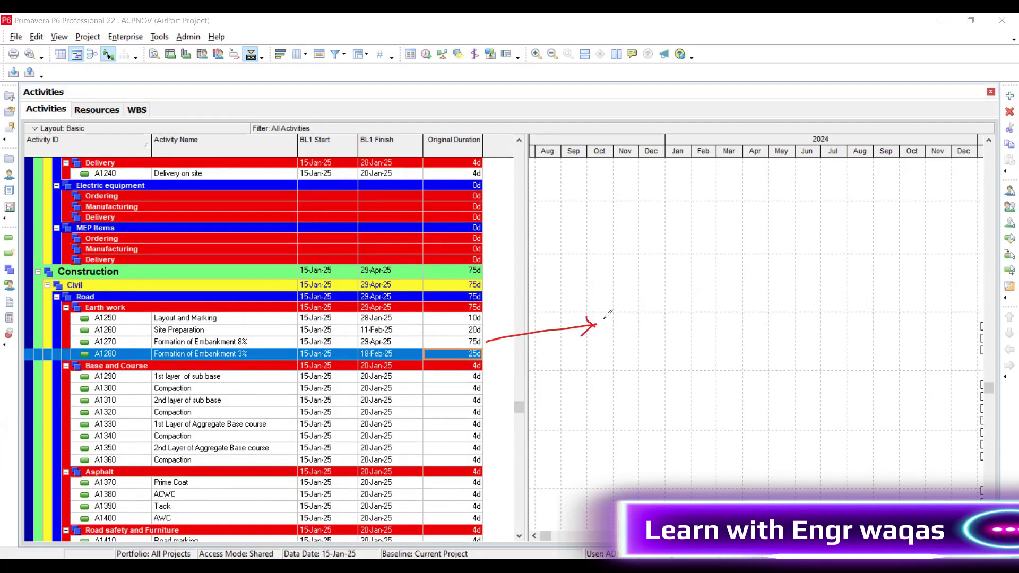
- Handwrite the formula T.Q.W / Pr = TMH beside the activities
mouse_move(618, 232)
mouse_down()
mouse_move(653, 227)
mouse_move(631, 254)
mouse_move(670, 229)
mouse_move(696, 246)
mouse_move(752, 227)
mouse_up()
click(702, 240)
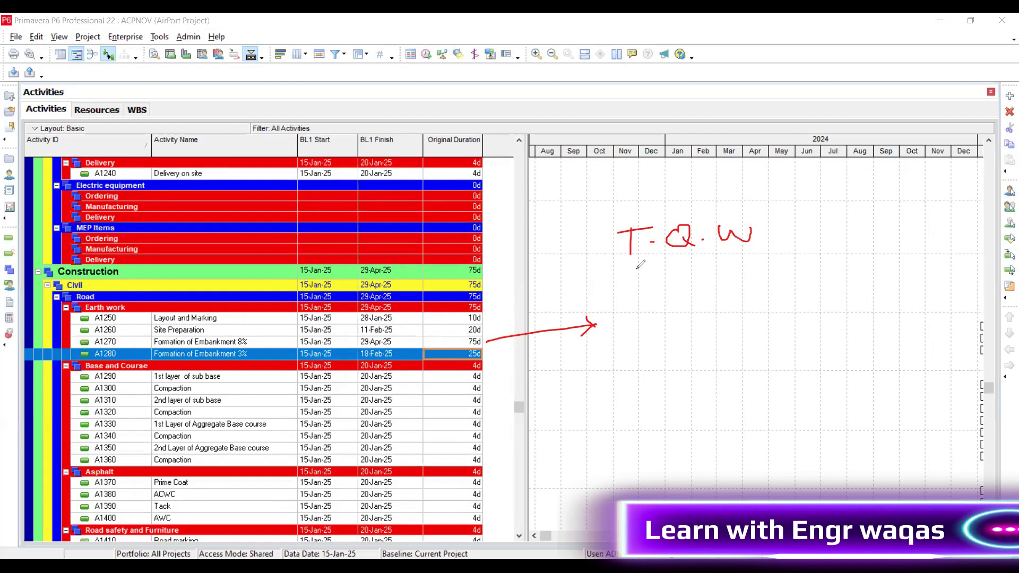
drag(625, 264, 762, 256)
mouse_move(667, 285)
mouse_down()
mouse_move(677, 338)
mouse_move(672, 303)
mouse_move(712, 292)
mouse_up()
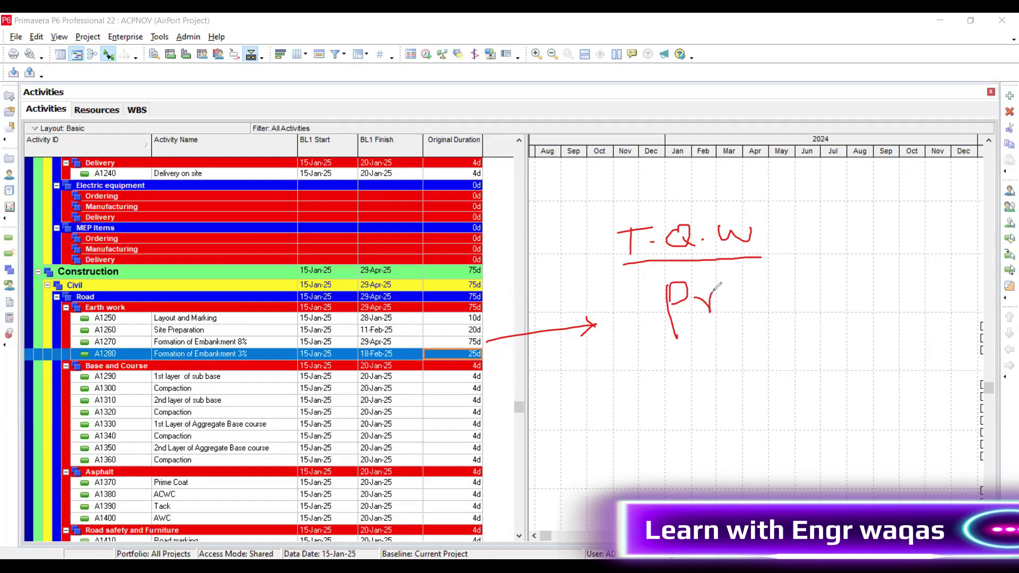
mouse_move(780, 244)
mouse_down()
mouse_move(838, 259)
mouse_move(848, 228)
mouse_move(861, 251)
mouse_move(895, 253)
mouse_move(909, 242)
mouse_move(917, 252)
mouse_move(919, 238)
mouse_up()
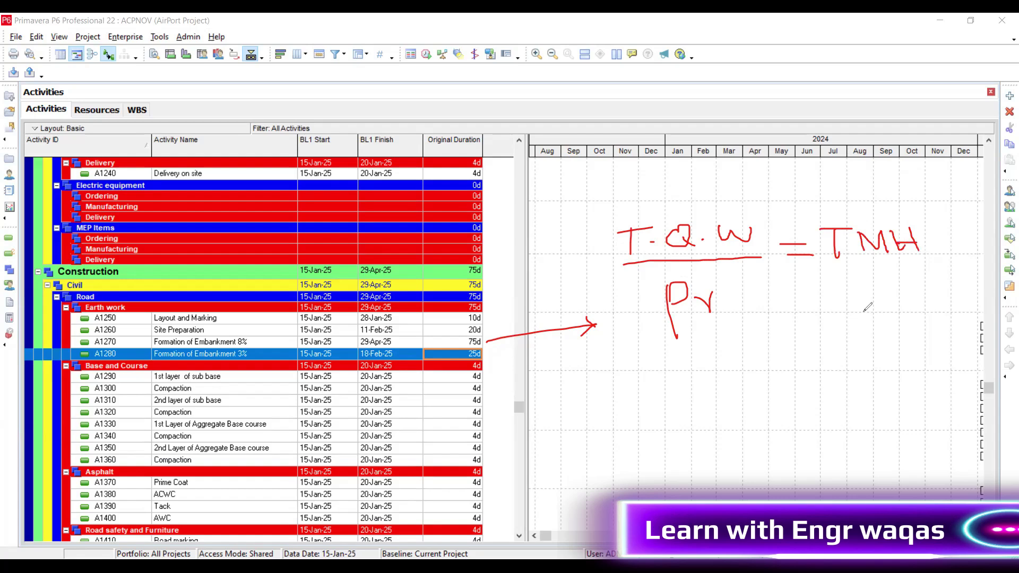
- Handwrite TMH over Per day effort beneath the first formula
mouse_move(582, 368)
mouse_down()
mouse_move(631, 363)
mouse_move(622, 394)
mouse_move(644, 390)
mouse_move(664, 364)
mouse_move(680, 382)
mouse_up()
drag(690, 353, 703, 388)
mouse_move(719, 345)
mouse_down()
mouse_move(725, 381)
mouse_move(716, 369)
mouse_move(731, 366)
mouse_up()
drag(617, 423, 726, 408)
mouse_move(627, 447)
mouse_down()
mouse_move(640, 482)
mouse_move(637, 466)
mouse_move(696, 458)
mouse_move(711, 467)
mouse_up()
mouse_move(706, 425)
mouse_down()
mouse_move(714, 466)
mouse_move(735, 462)
mouse_move(764, 431)
mouse_move(767, 499)
mouse_up()
mouse_move(791, 448)
mouse_down()
mouse_move(820, 458)
mouse_move(900, 433)
mouse_up()
drag(905, 410, 902, 457)
drag(900, 443, 913, 431)
- Finish the second formula with '= Days' and bracket the T.Q.W formula
drag(770, 387, 804, 391)
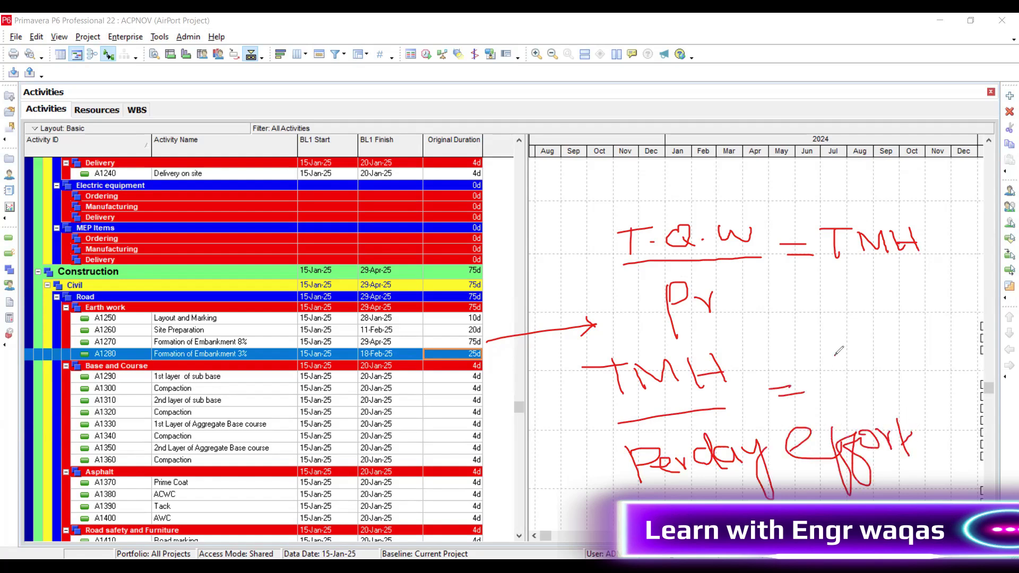
drag(835, 355, 840, 369)
mouse_move(828, 345)
mouse_down()
mouse_move(852, 360)
mouse_move(840, 366)
mouse_up()
mouse_move(898, 340)
mouse_down()
mouse_move(905, 353)
mouse_move(918, 344)
mouse_up()
drag(923, 335, 940, 385)
mouse_move(953, 330)
mouse_down()
mouse_move(962, 344)
mouse_move(948, 355)
mouse_up()
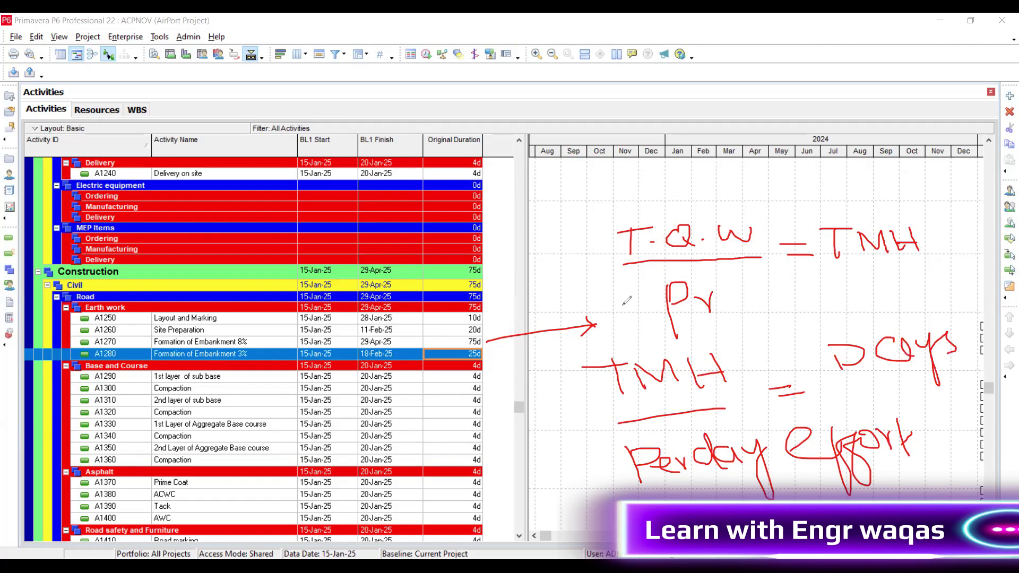
drag(621, 202, 605, 260)
- Handwrite the definition Pr = WD/hr above the formulas
mouse_move(607, 109)
mouse_down()
mouse_move(626, 163)
mouse_move(623, 127)
mouse_move(667, 143)
mouse_up()
drag(679, 118, 668, 143)
mouse_move(690, 129)
mouse_down()
mouse_move(710, 123)
mouse_move(720, 134)
mouse_move(749, 97)
mouse_move(771, 157)
mouse_up()
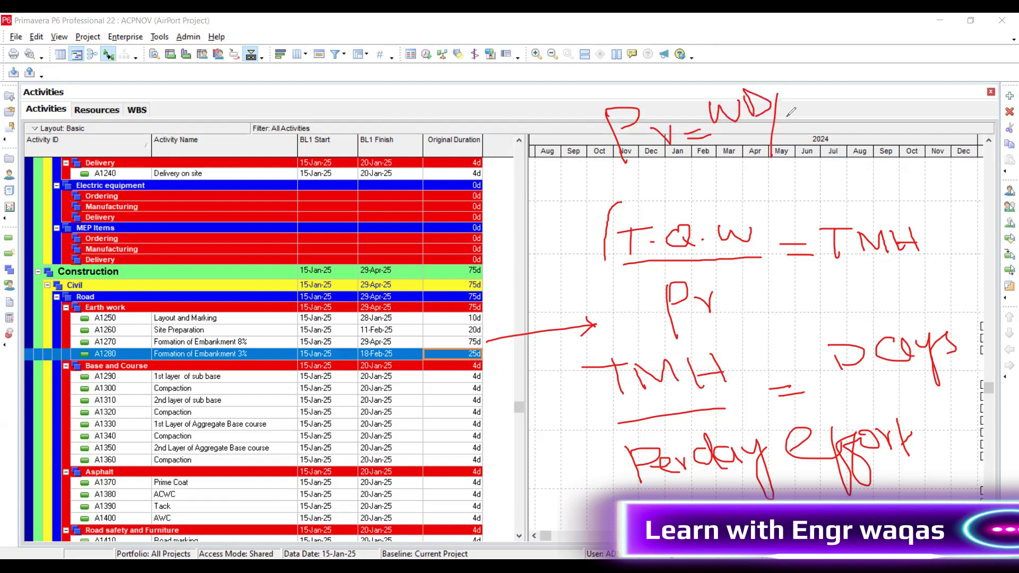
mouse_move(787, 112)
mouse_down()
mouse_move(809, 153)
mouse_move(831, 139)
mouse_up()
- Underline Pr, TMH and Days, and draw an arrow from TMH down to Days
drag(616, 407, 635, 407)
mouse_move(626, 170)
mouse_down()
mouse_move(684, 162)
mouse_move(675, 114)
mouse_up()
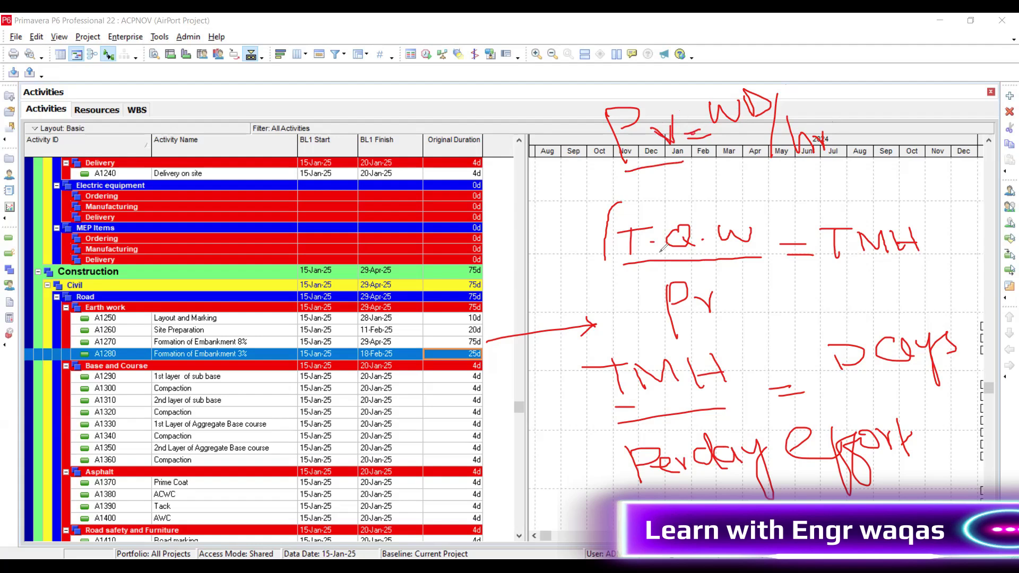
drag(829, 271, 924, 260)
drag(854, 383, 958, 382)
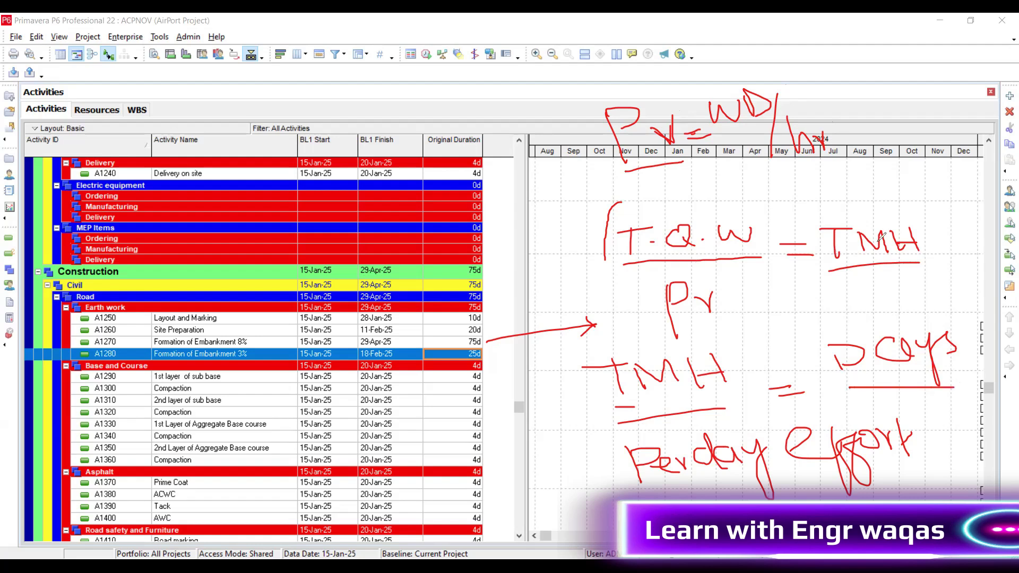
drag(859, 273, 867, 331)
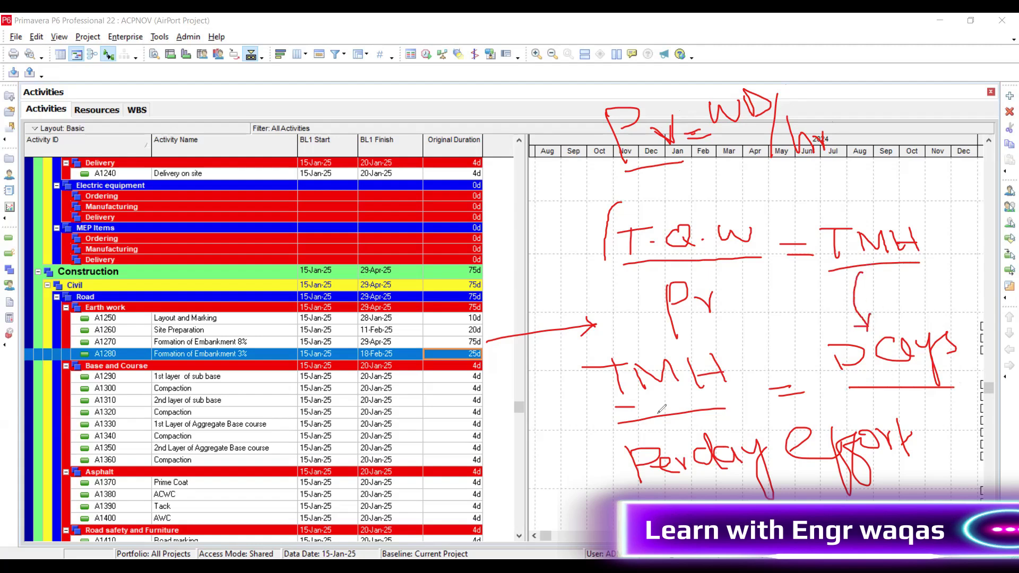